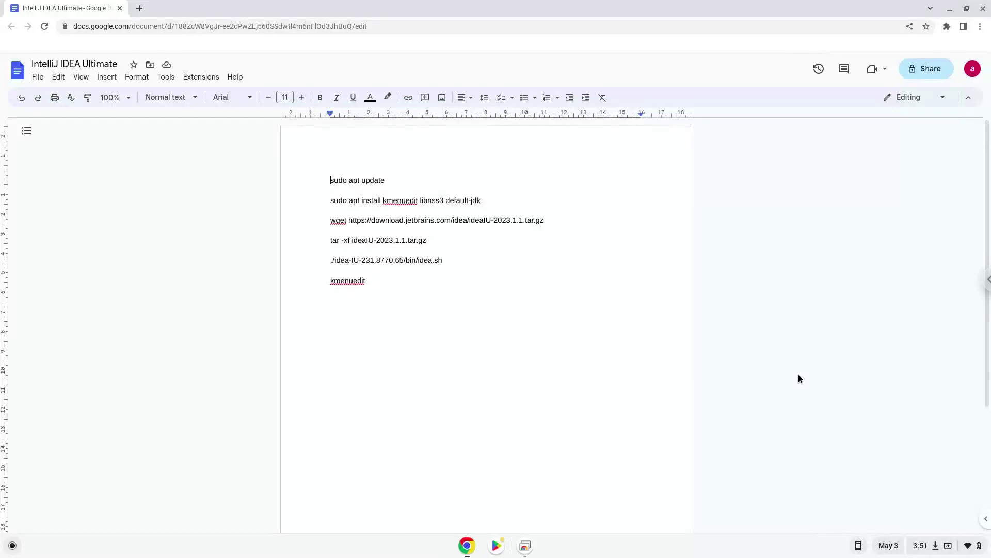
Step: Open Settings, go to Advanced > Developers, and start turning on the Linux development environment
click(932, 549)
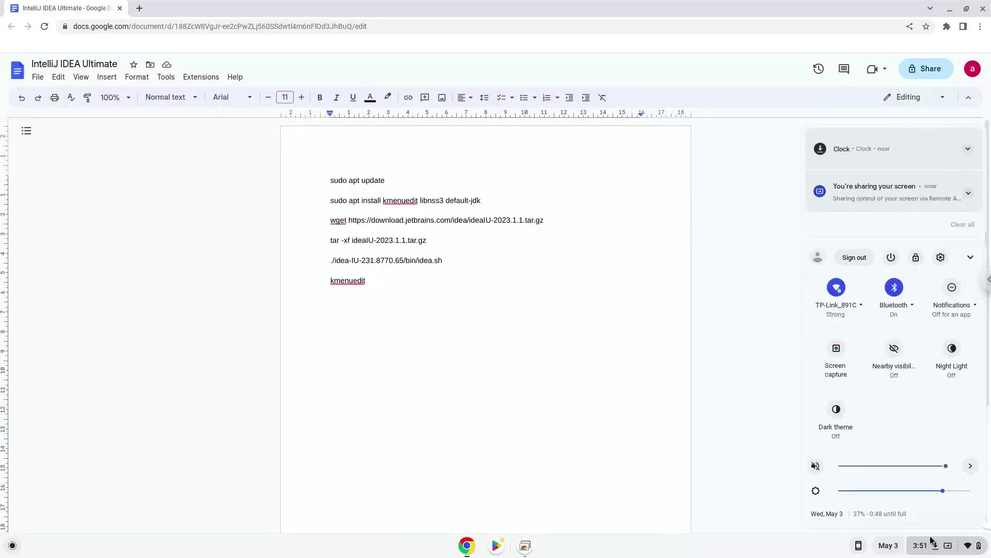
click(942, 259)
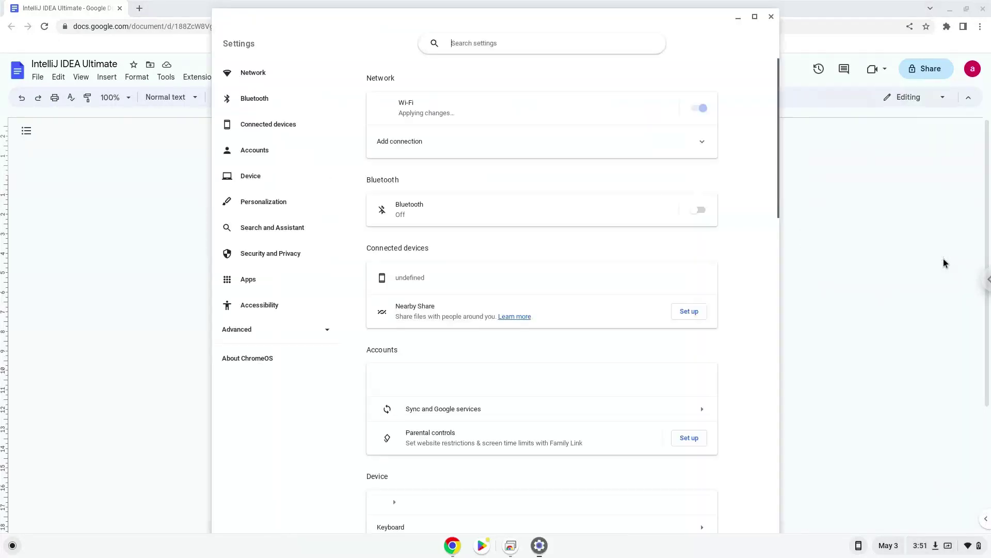
click(282, 335)
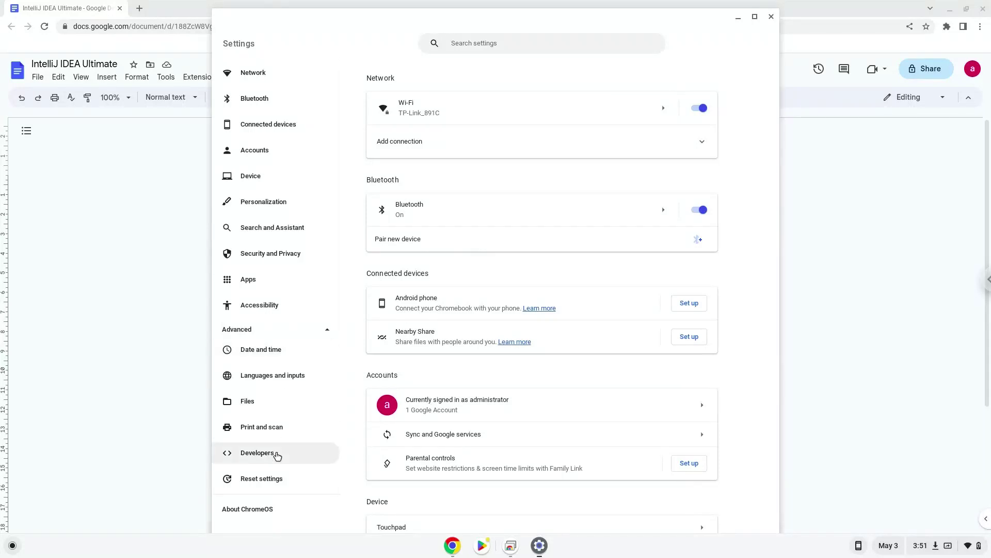
click(278, 455)
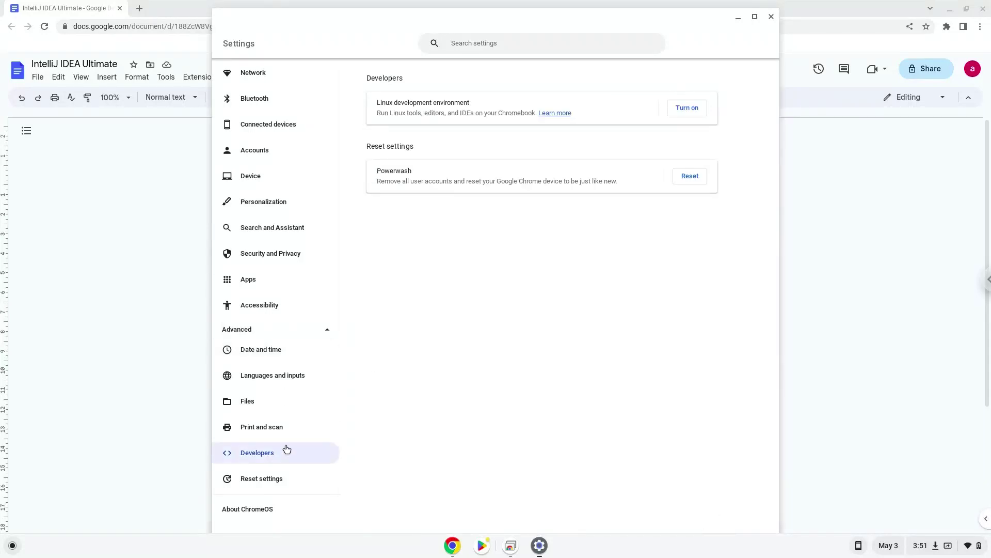
click(696, 108)
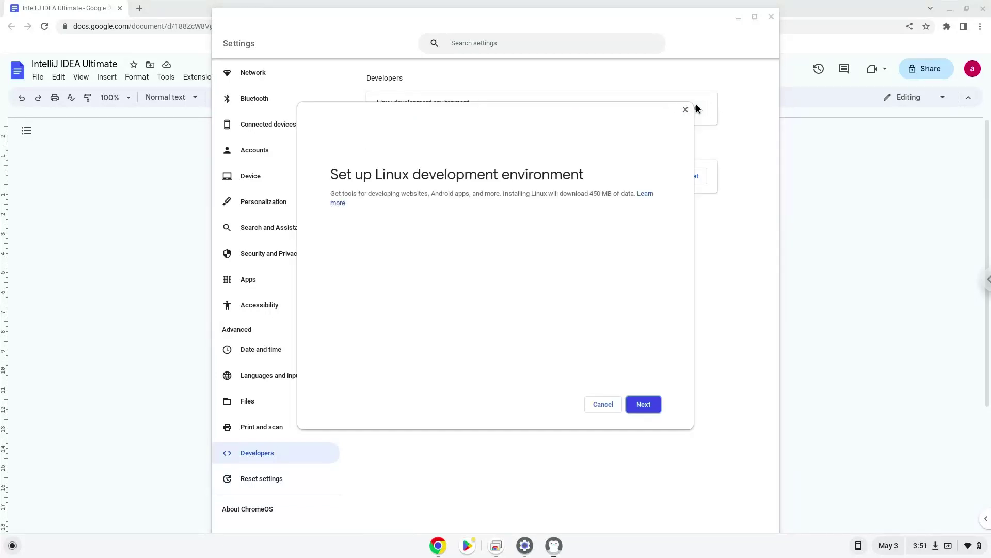
Step: Advance through the Linux setup dialog and install the Linux environment
click(644, 403)
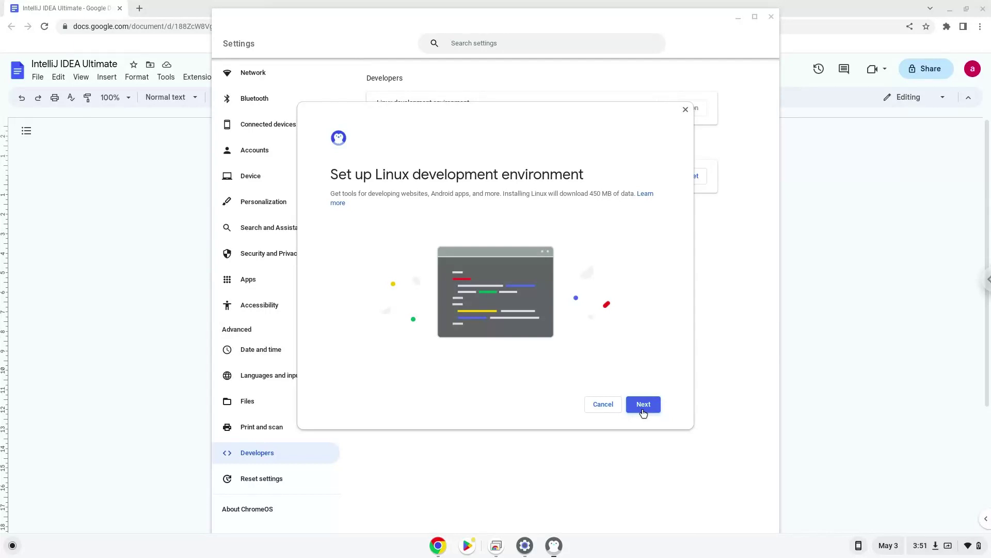
click(643, 409)
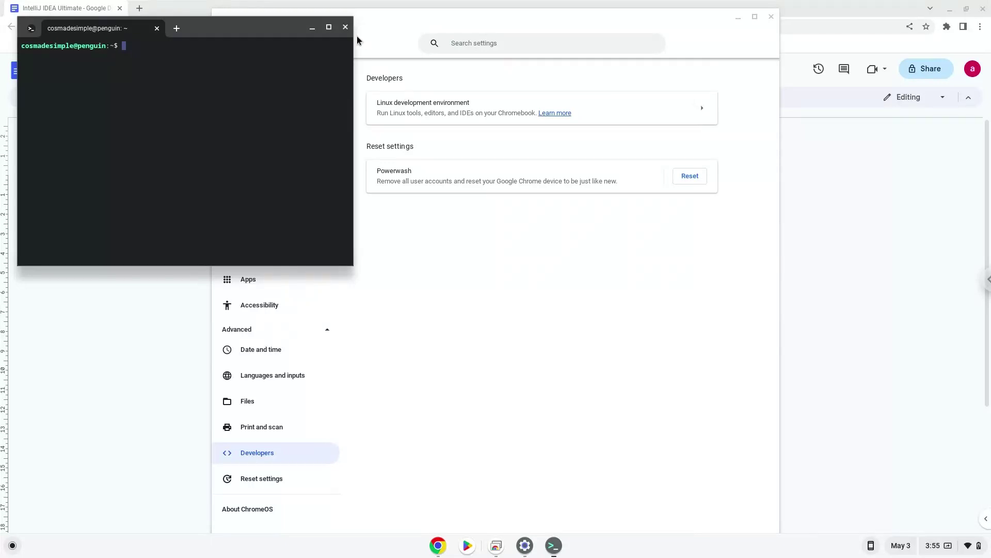
Step: Close the terminal and Settings windows, then copy the 'sudo apt update' line from the command list
click(347, 26)
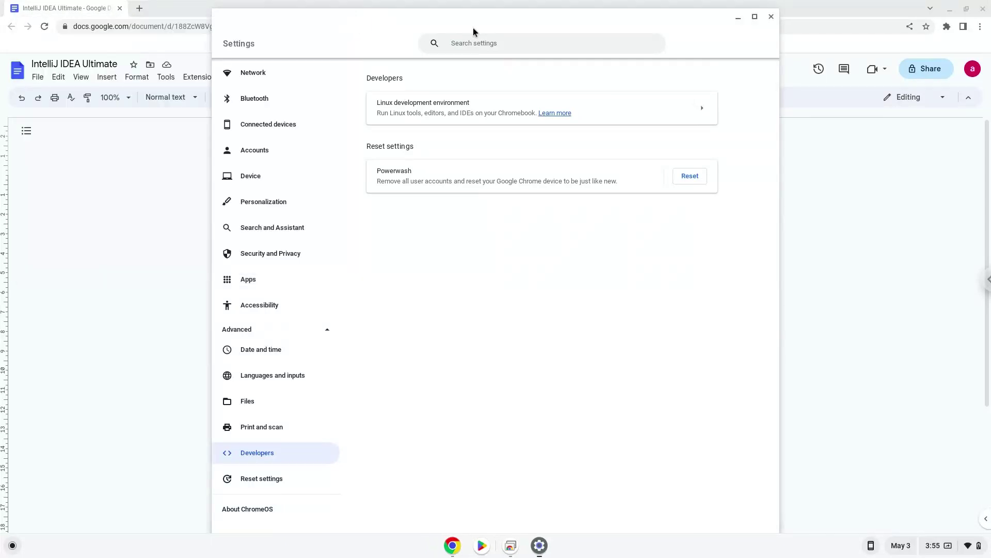
click(771, 17)
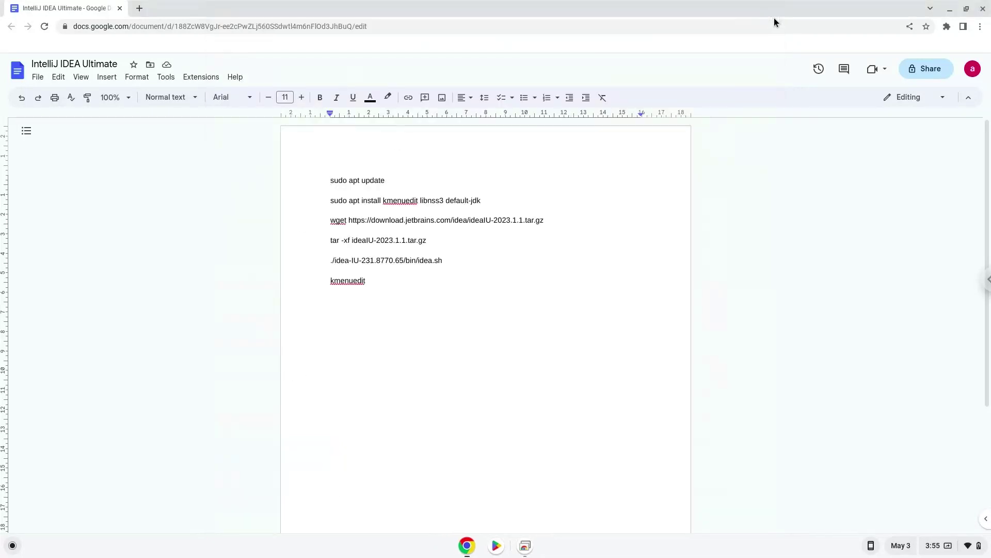
triple_click(344, 179)
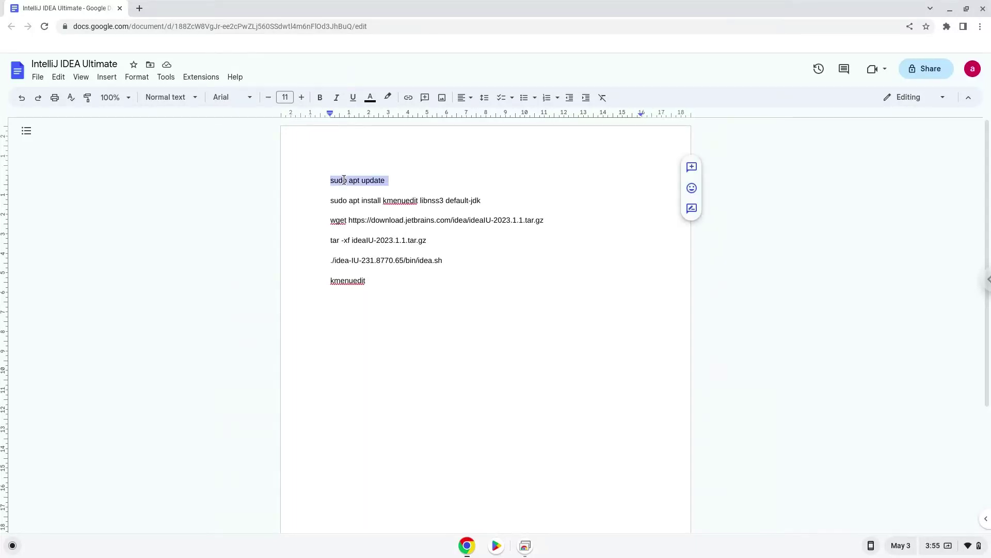
right_click(344, 179)
click(364, 208)
click(13, 545)
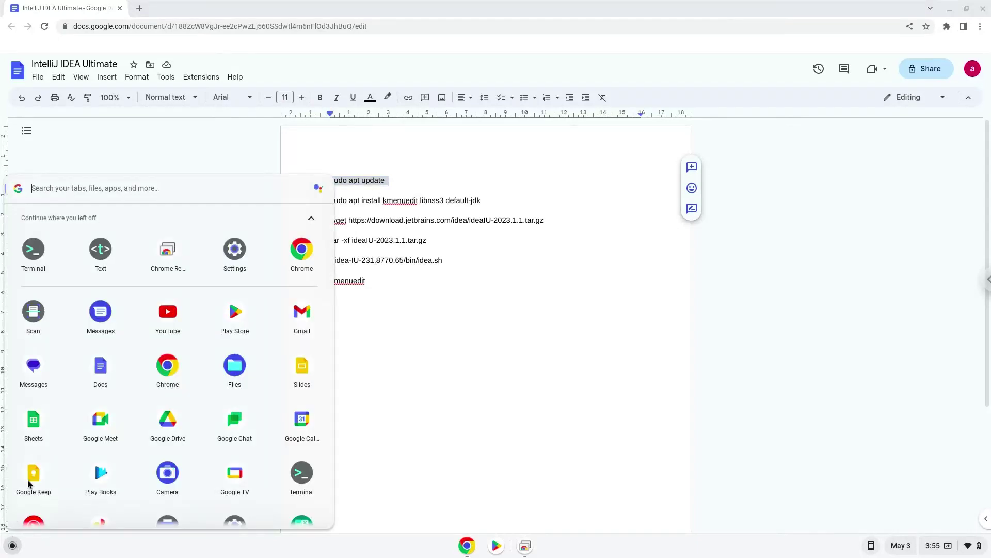
Step: Launch the Linux Terminal from the app launcher and maximize its window
click(31, 250)
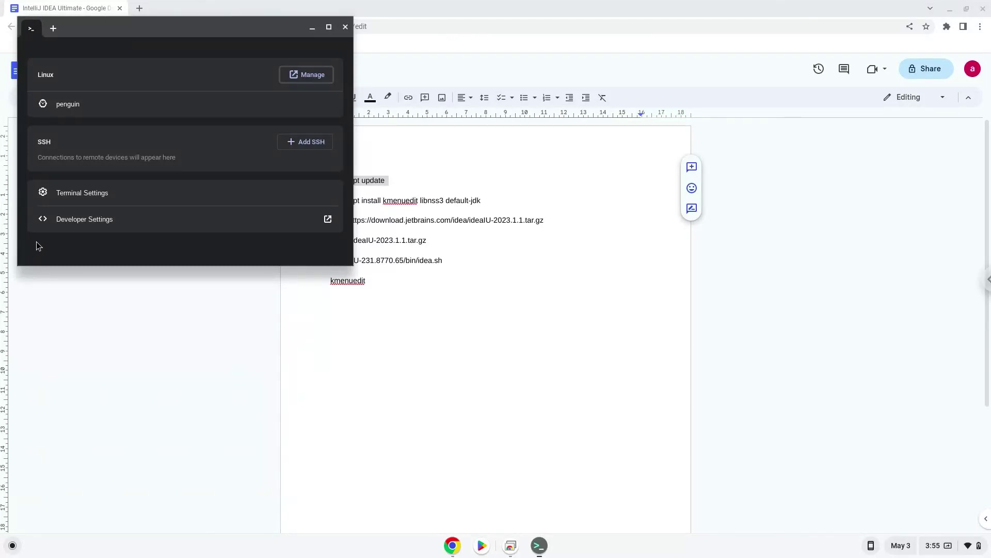
double_click(171, 24)
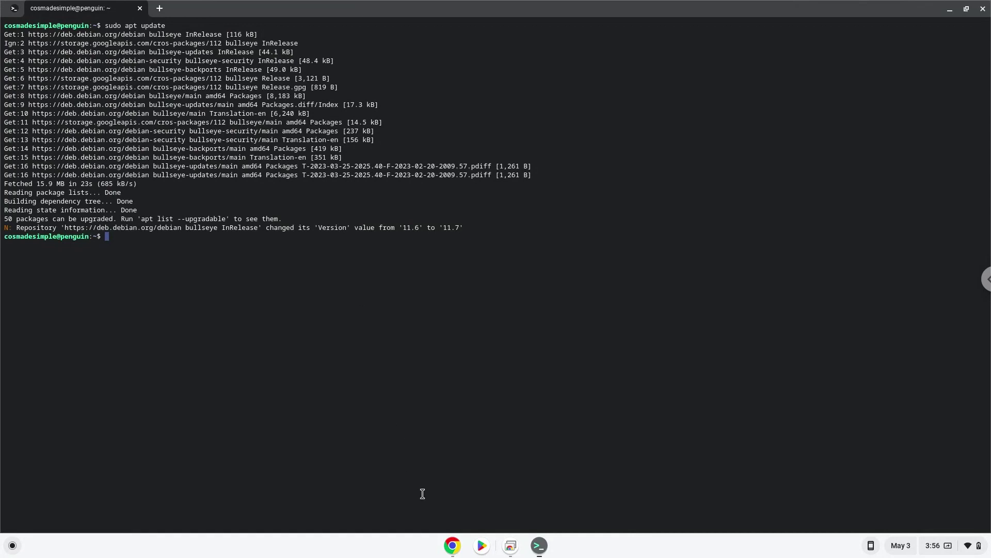
Step: Copy the 'sudo apt install kmenuedit libnss3 default-jdk' line from the Docs command list
click(448, 546)
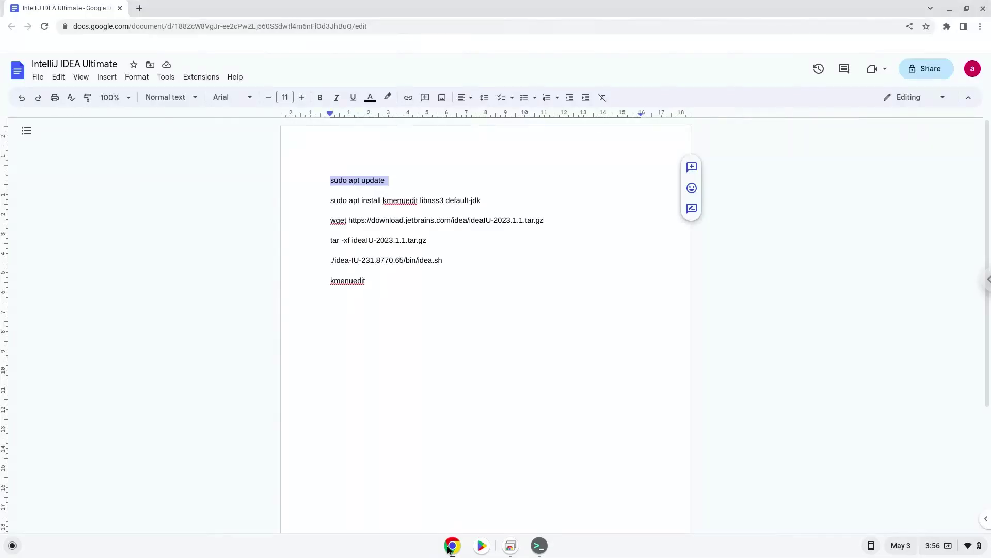
triple_click(386, 202)
right_click(385, 202)
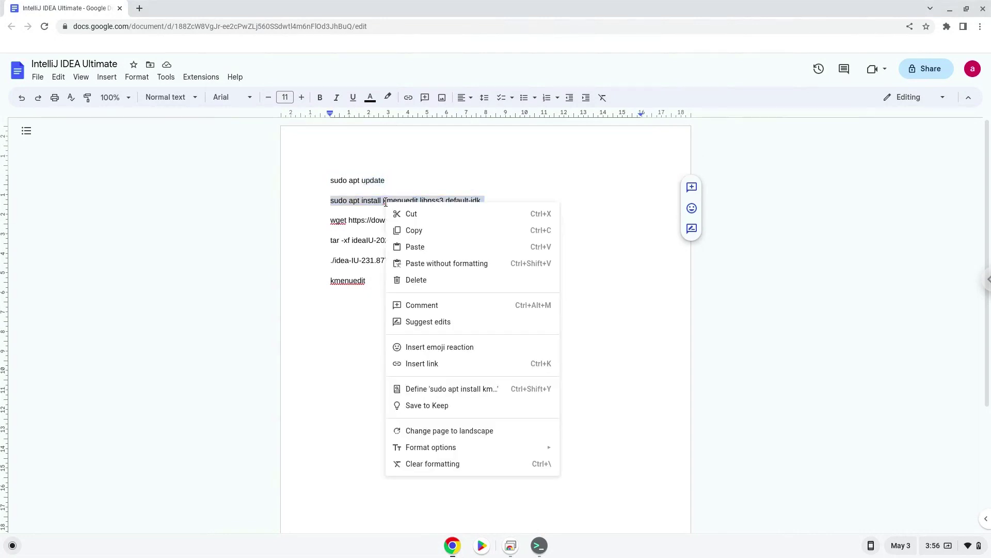
click(412, 233)
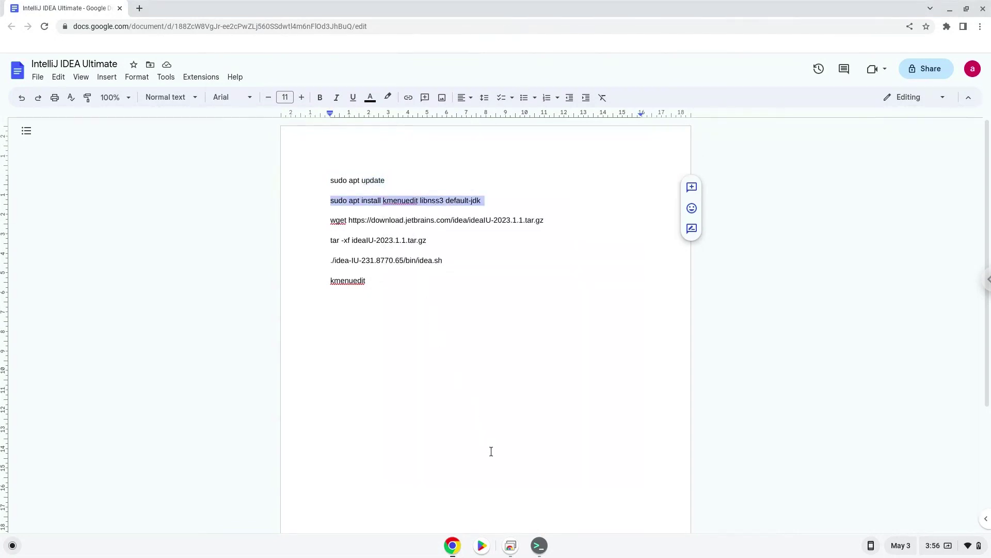
Step: Run 'sudo apt install kmenuedit libnss3 default-jdk' in Terminal and confirm the installation
click(538, 552)
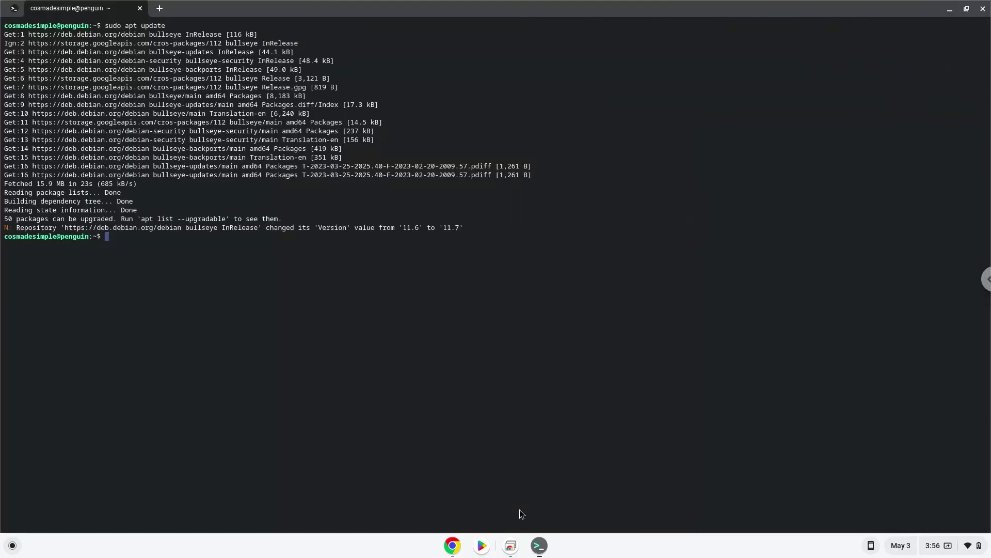
right_click(446, 346)
key(Return)
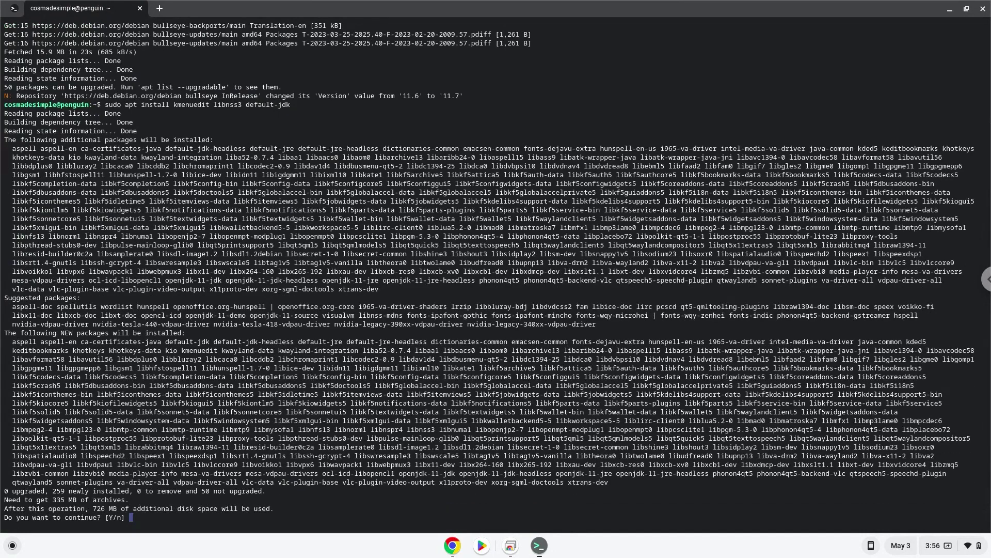
key(Return)
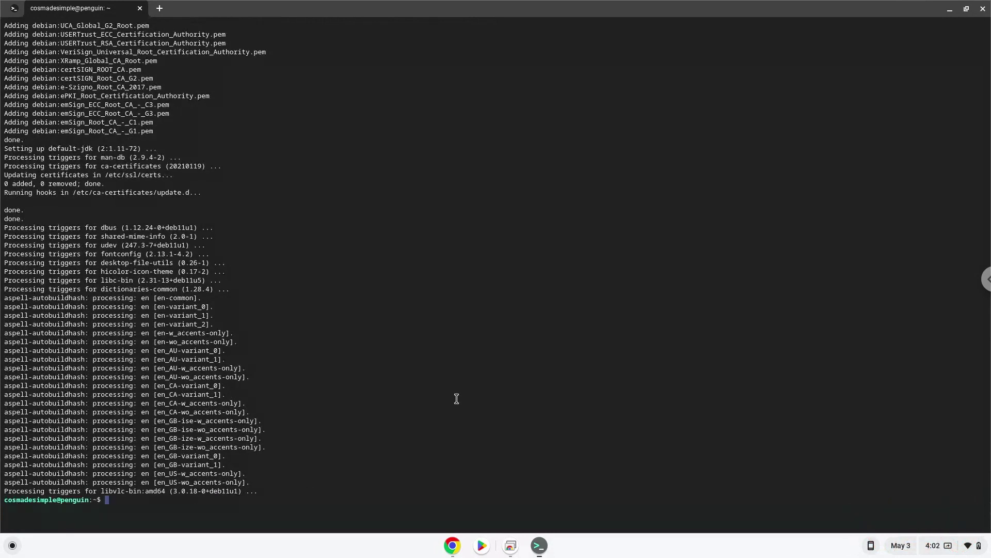
Step: Copy the wget command for ideaIU-2023.1.1.tar.gz from the Docs command list
click(452, 547)
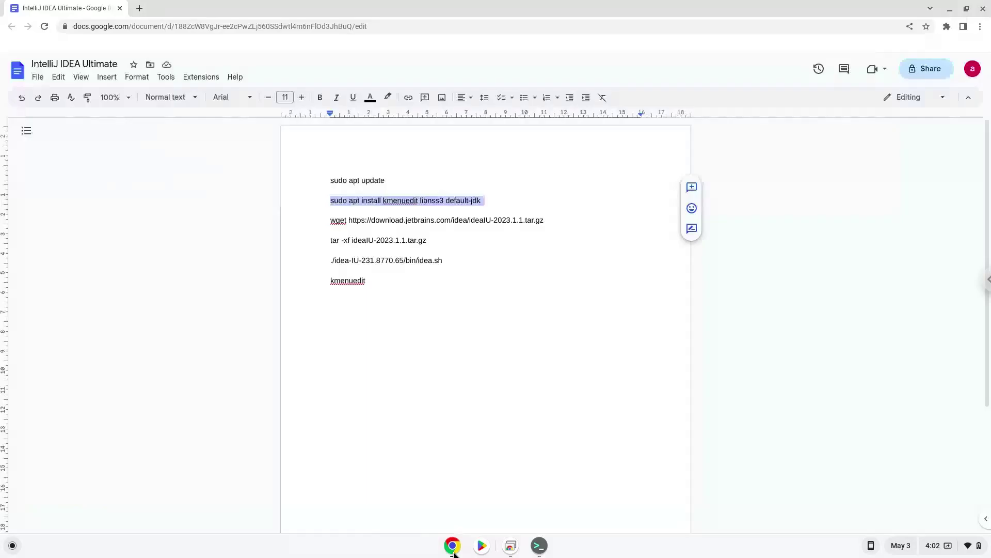
triple_click(420, 219)
right_click(420, 221)
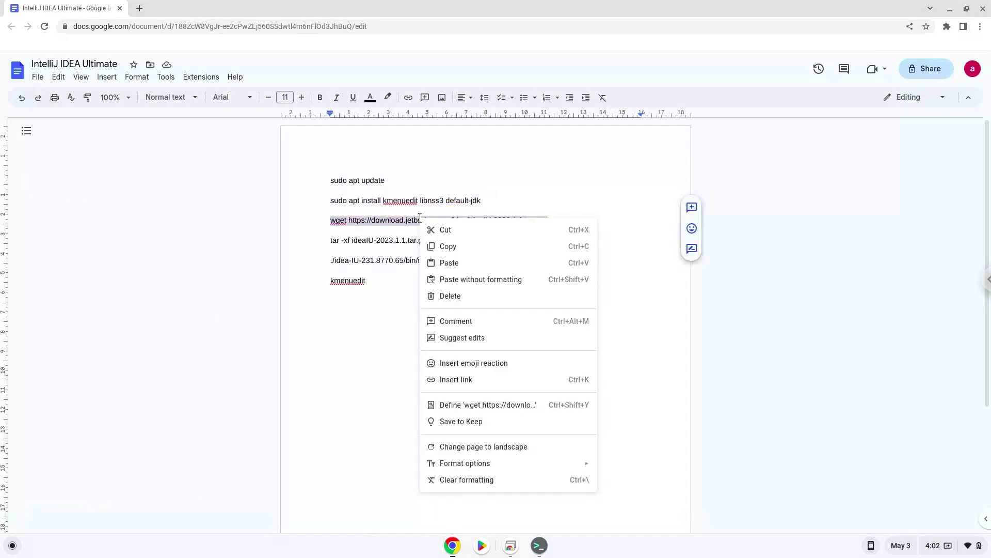
click(445, 248)
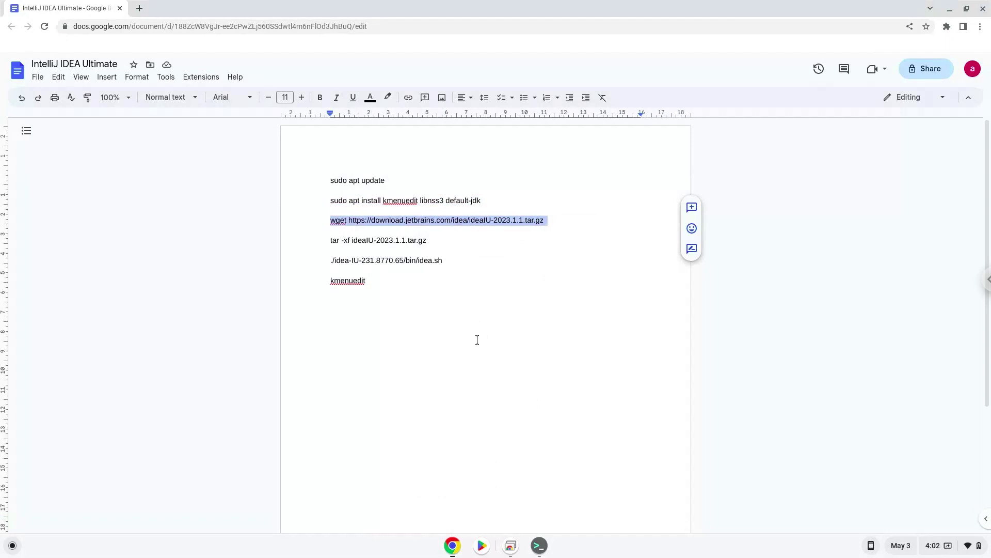
click(532, 547)
Step: Paste and run the wget command to download ideaIU-2023.1.1.tar.gz
key(ctrl+shift+v)
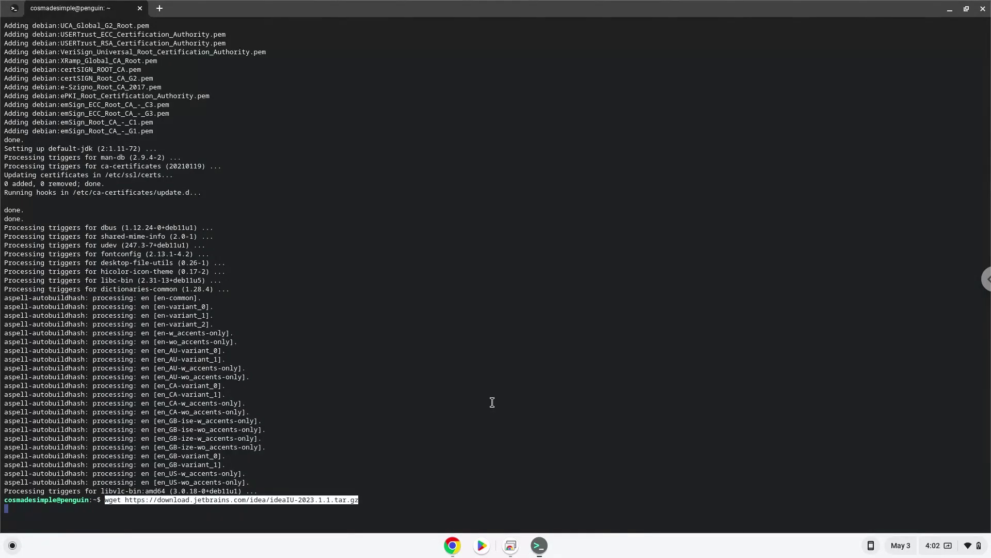
key(Return)
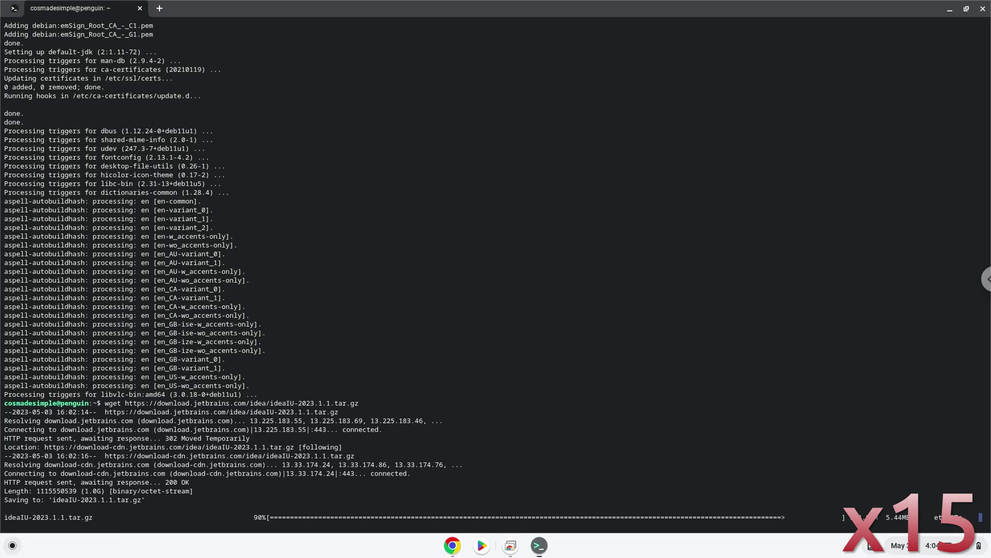
Step: Copy the 'tar -xf ideaIU-2023.1.1.tar.gz' line from the Docs command list
click(452, 546)
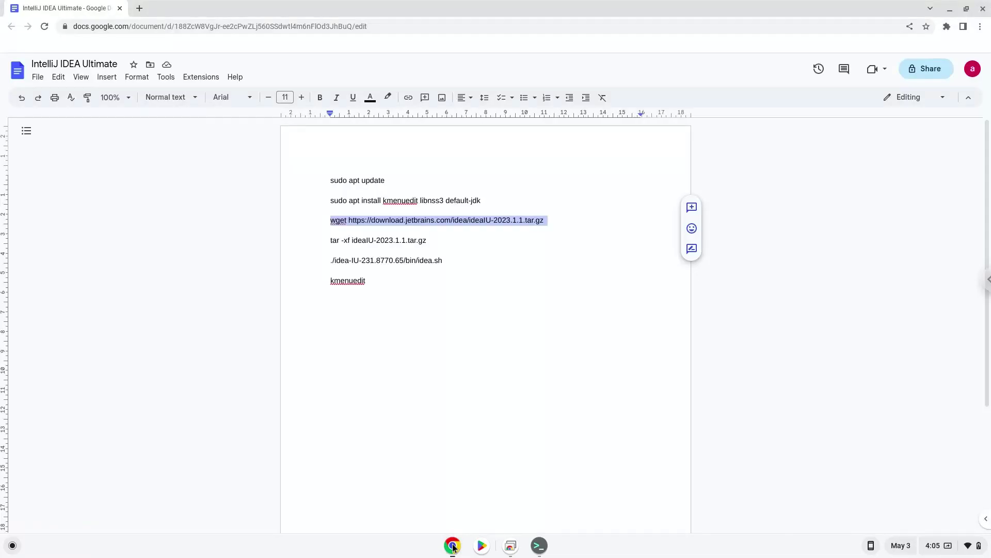
triple_click(378, 239)
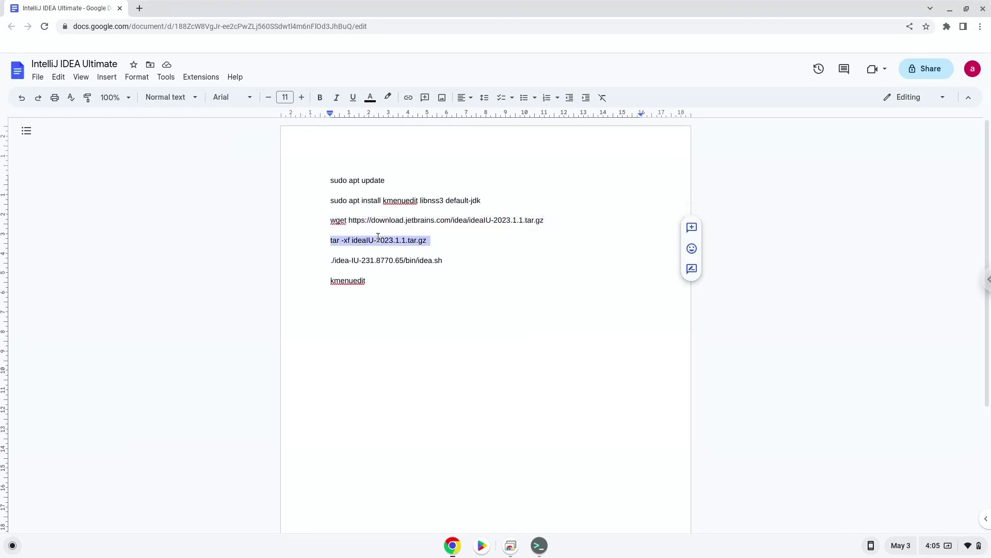
right_click(378, 239)
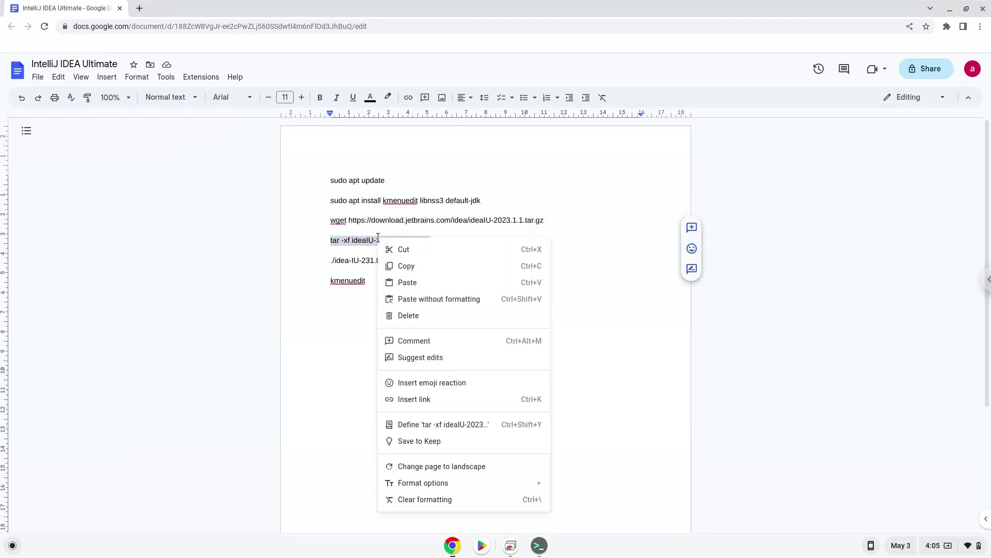
click(404, 266)
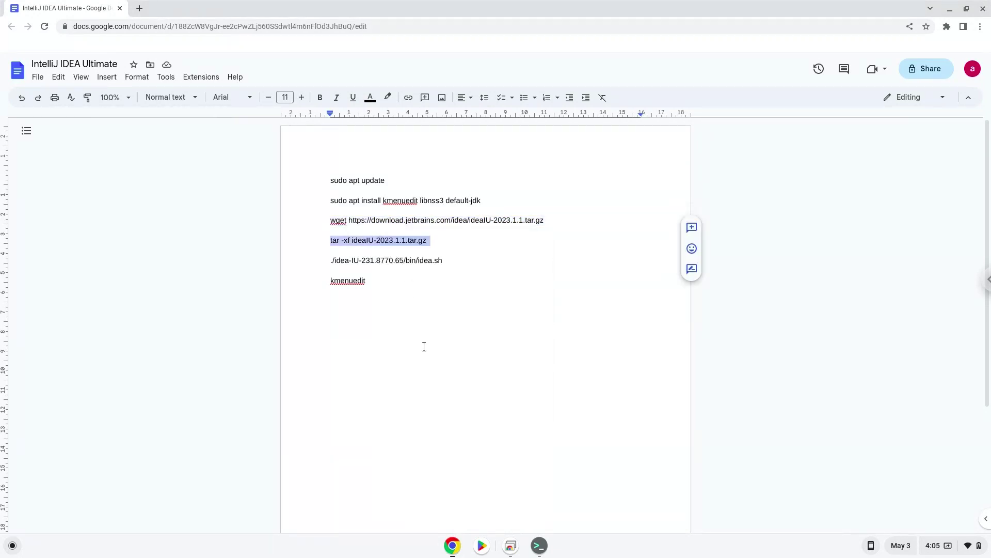
Step: Paste and run 'tar -xf ideaIU-2023.1.1.tar.gz' in the Linux Terminal
click(534, 552)
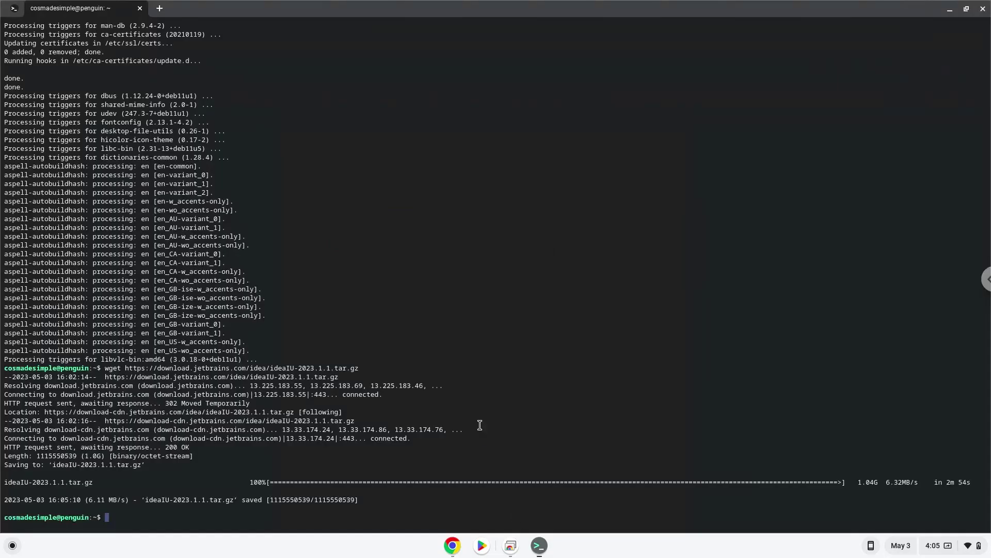
key(ctrl+shift+v)
key(Return)
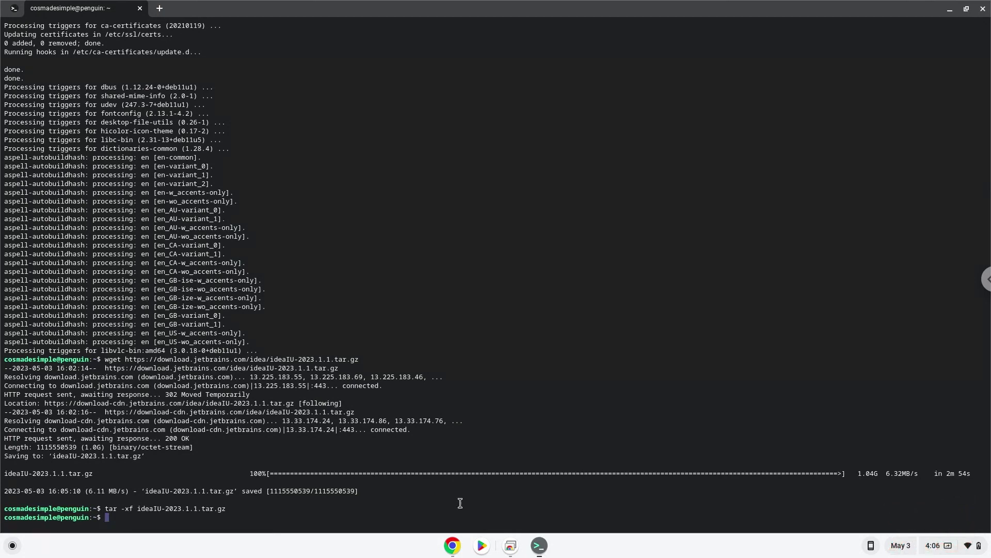
Step: Copy the './idea-IU-231.8770.65/bin/idea.sh' line from the Google Docs notes and return to the terminal
click(448, 553)
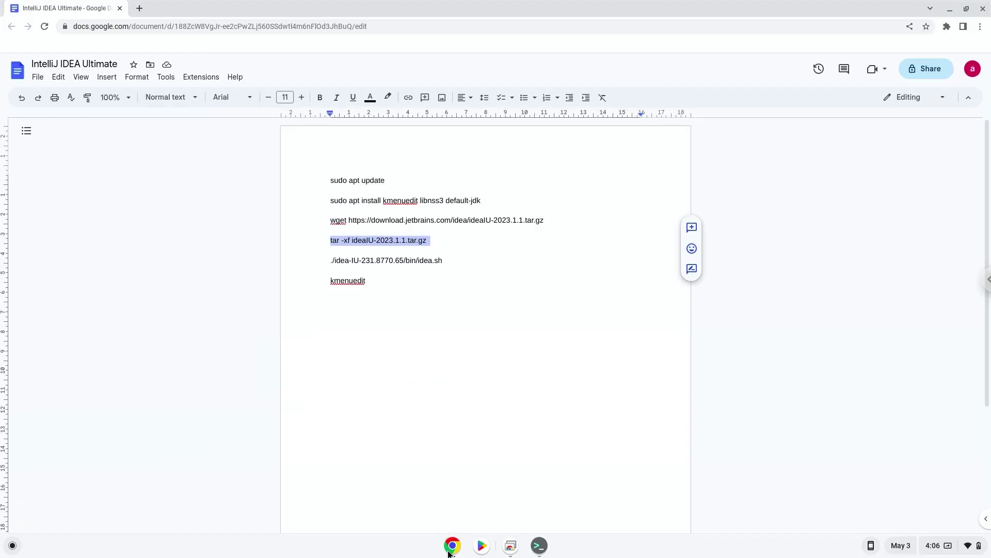
triple_click(403, 260)
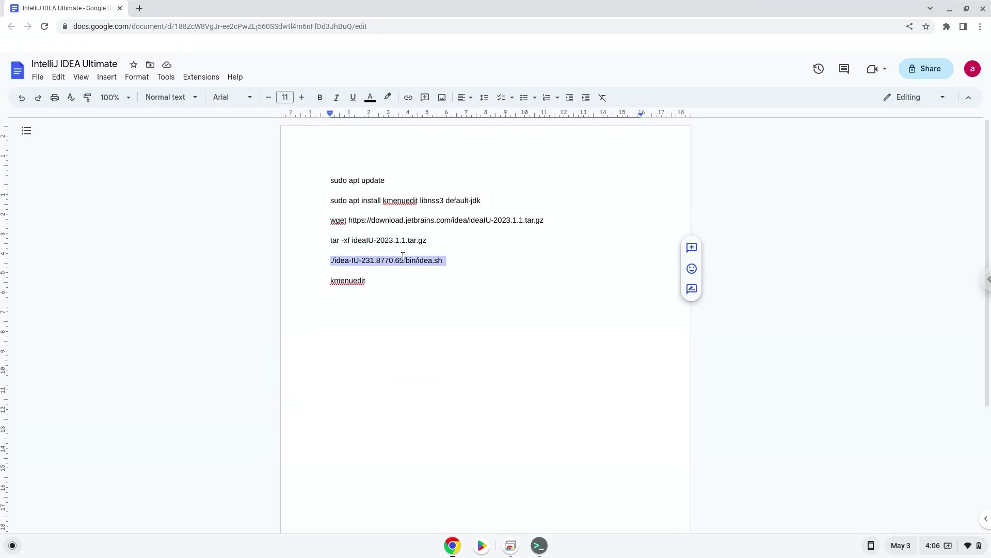
right_click(403, 257)
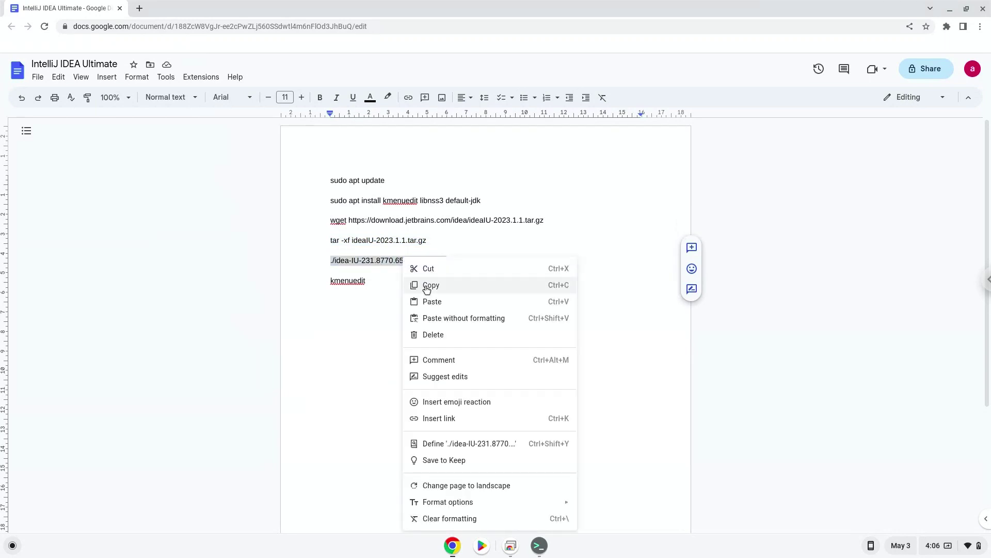
click(427, 287)
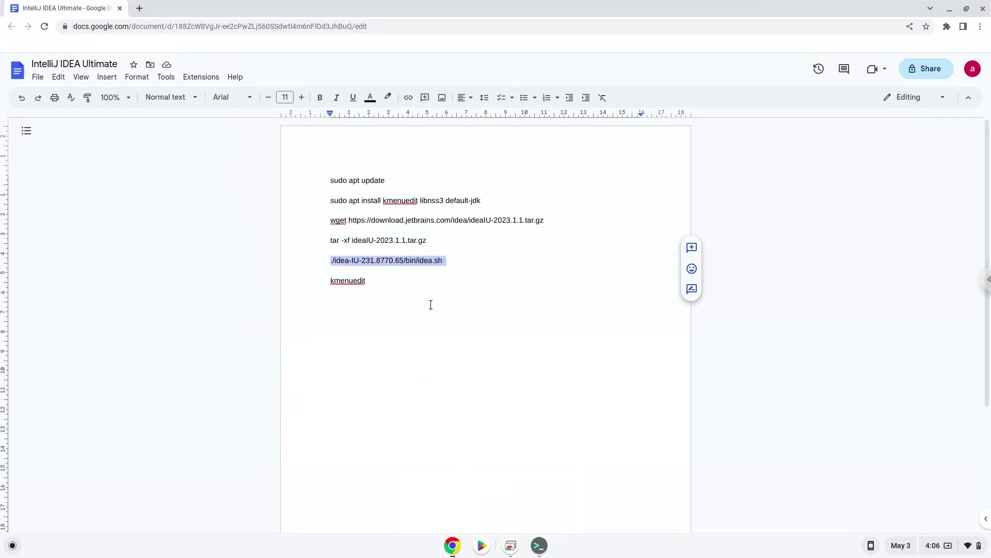
click(539, 545)
Step: Run idea.sh, accept the JetBrains agreement and data-sharing prompt, then exit at license activation
key(ctrl+shift+v)
key(Return)
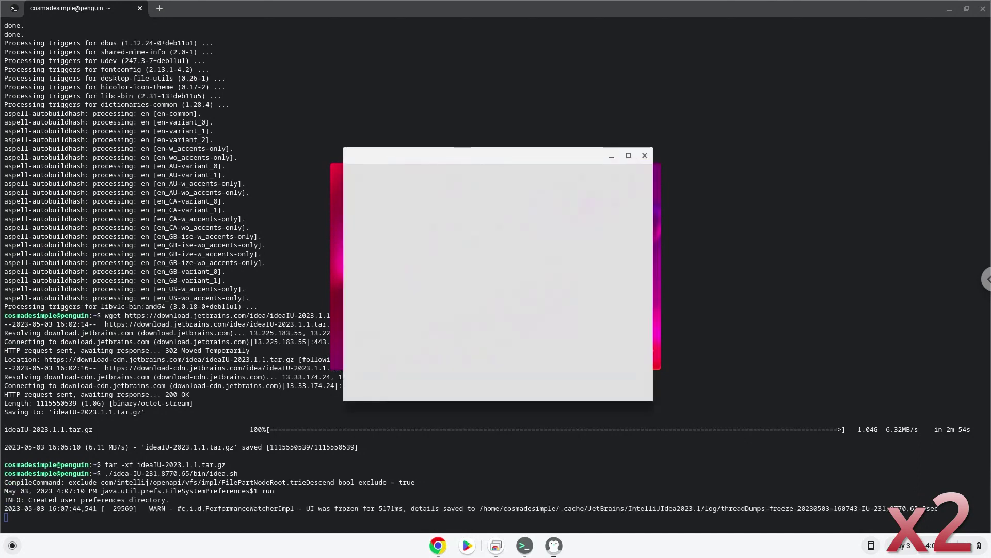
click(482, 374)
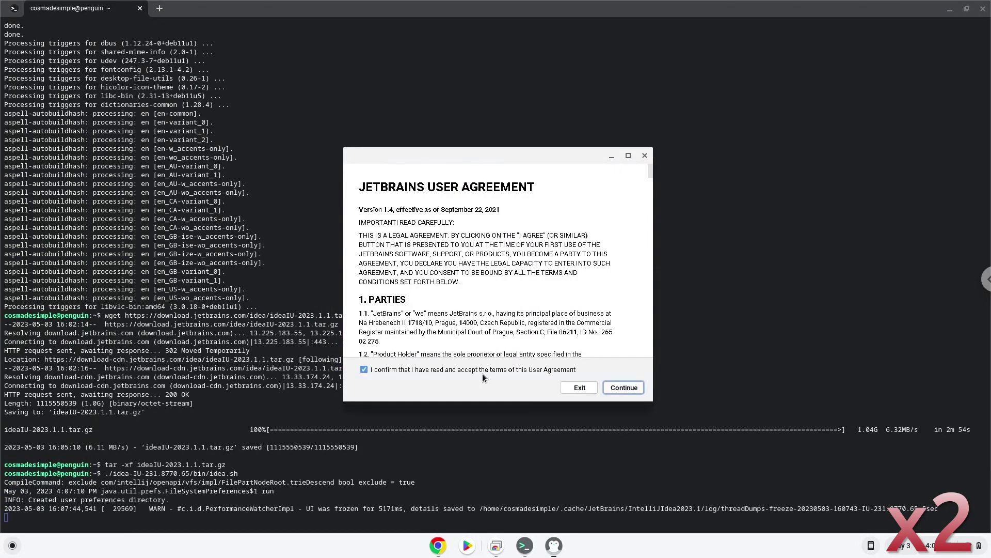
click(617, 392)
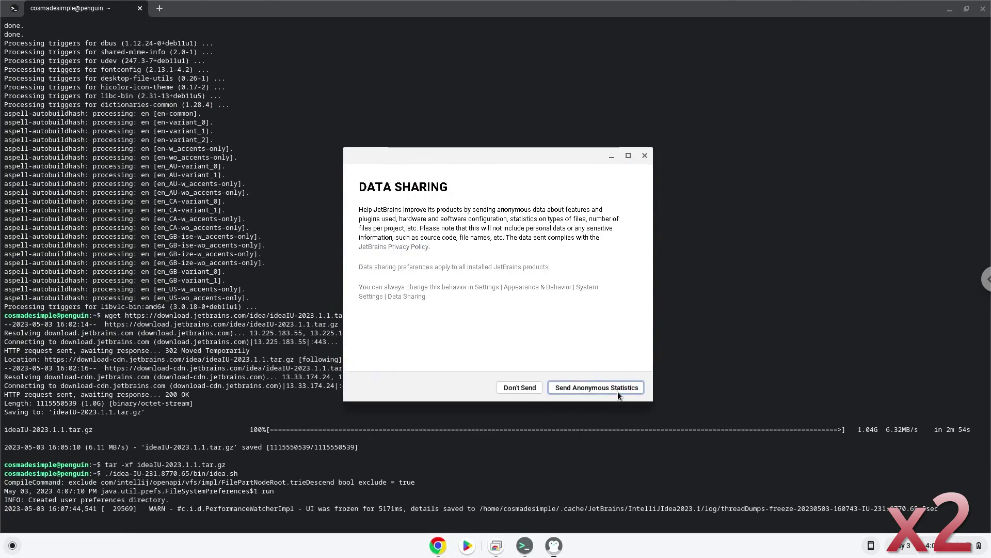
click(617, 391)
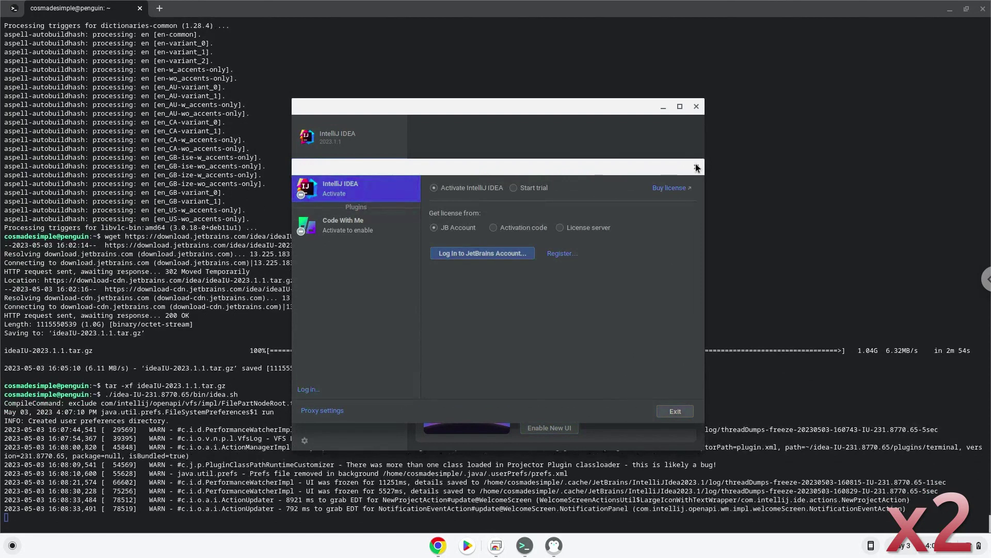
click(697, 167)
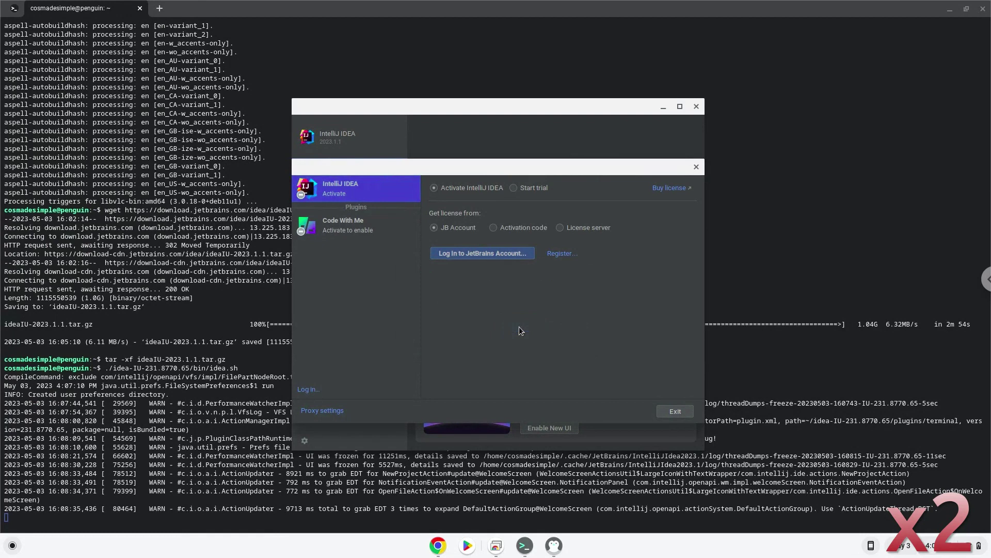
click(519, 324)
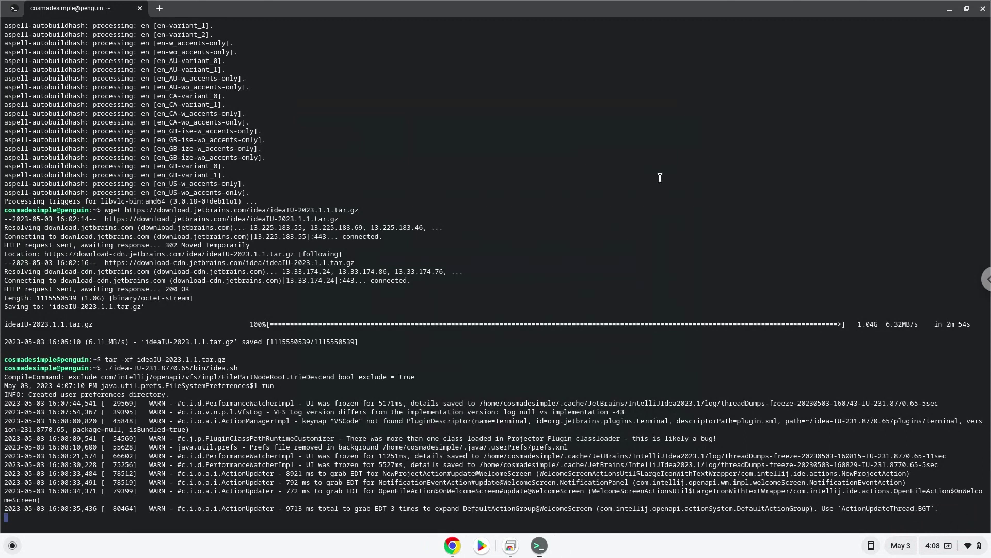
Step: Copy the 'kmenuedit' command from the Google Docs notes and return to the terminal
click(453, 551)
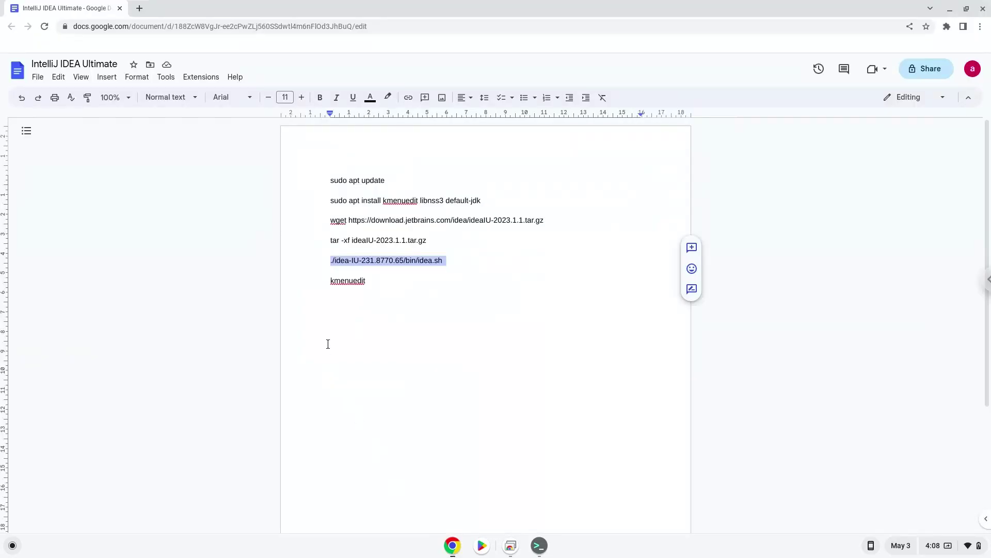
triple_click(345, 282)
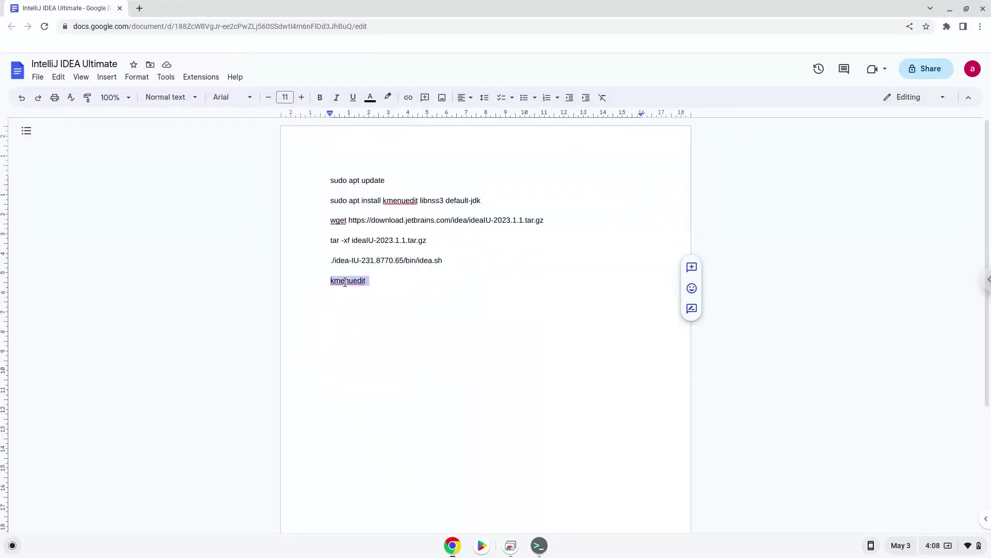
right_click(345, 282)
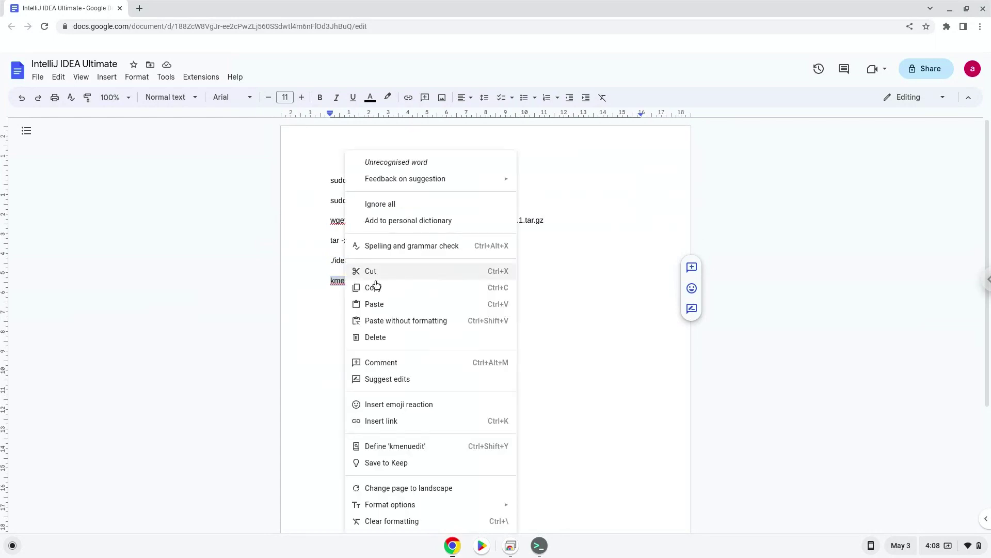
click(376, 287)
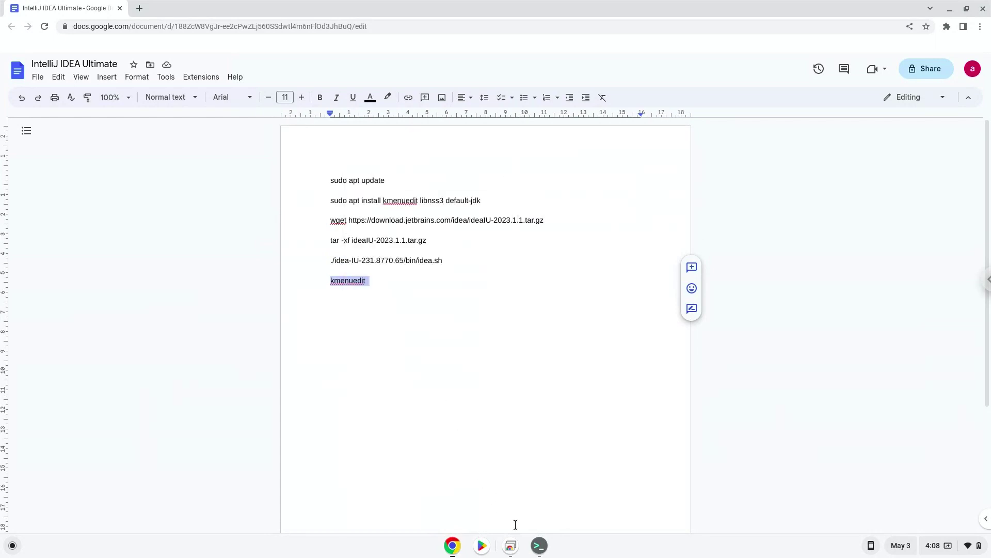
click(537, 546)
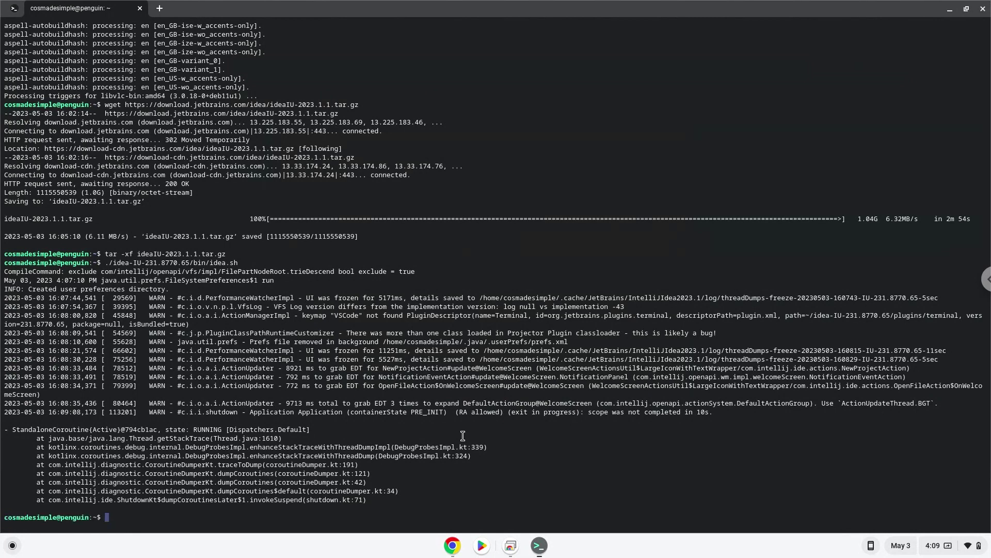
Step: Paste and run 'kmenuedit' at the terminal prompt to open the KDE Menu Editor
key(ctrl+shift+v)
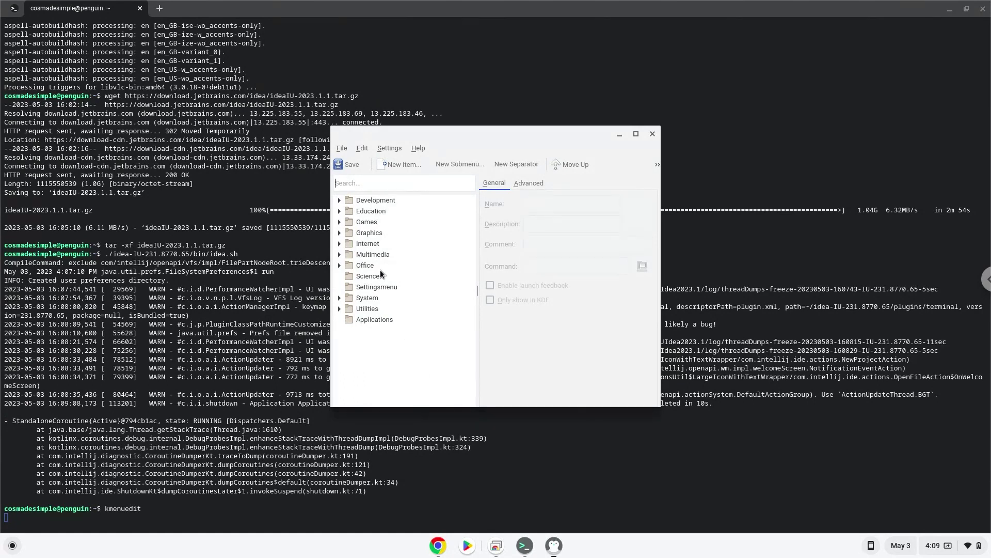
Step: Create a new 'Intellij Idea' item under Development and browse for its command
click(364, 200)
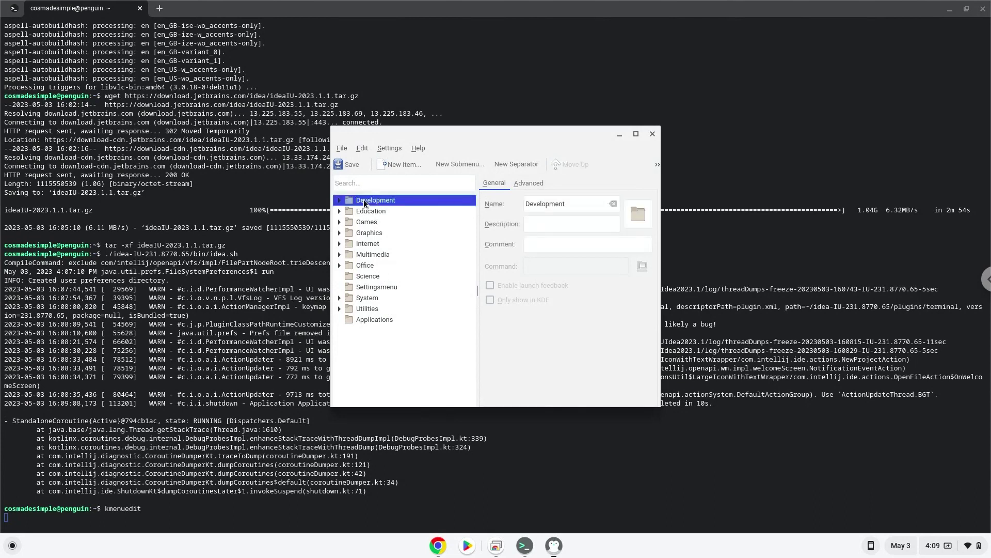
click(395, 166)
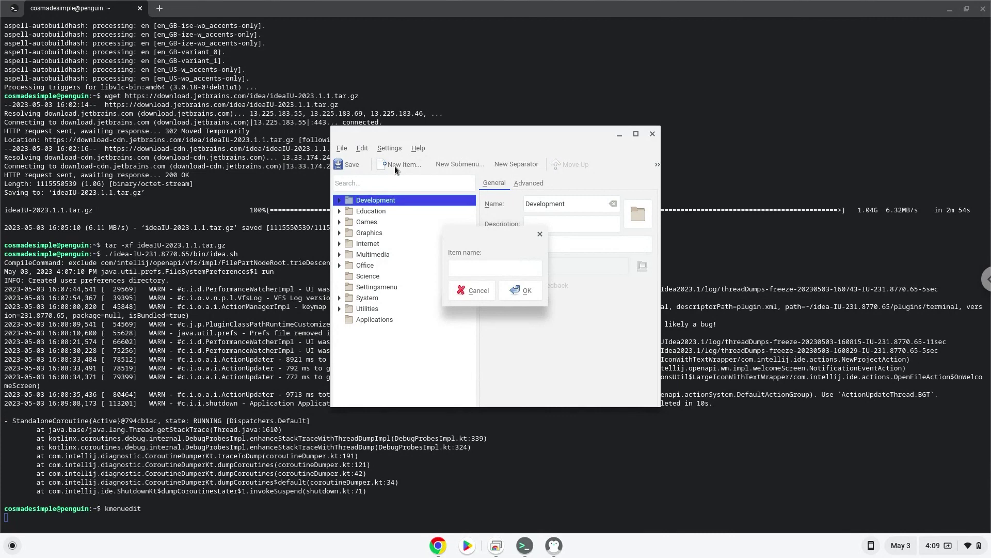
text(Intellij )
text(Idea)
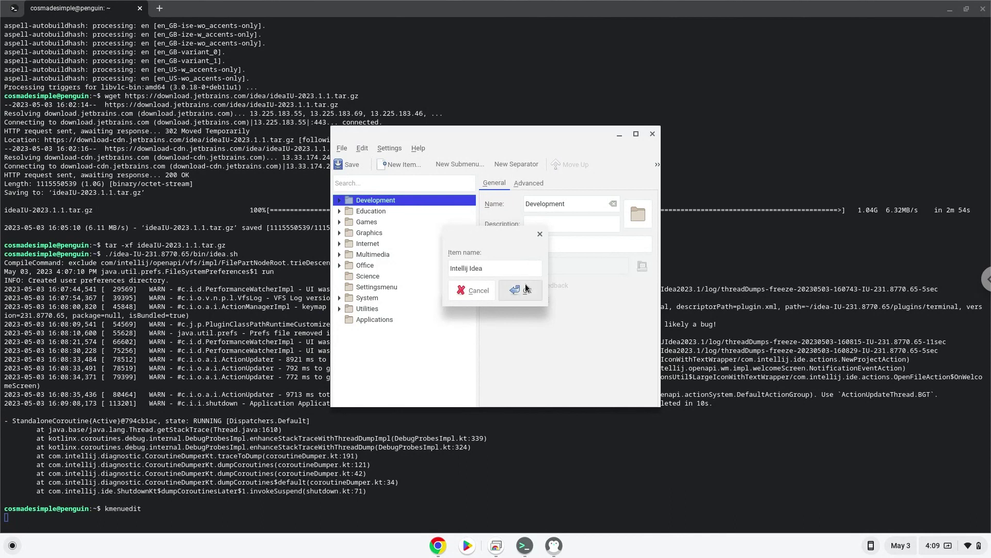
click(525, 285)
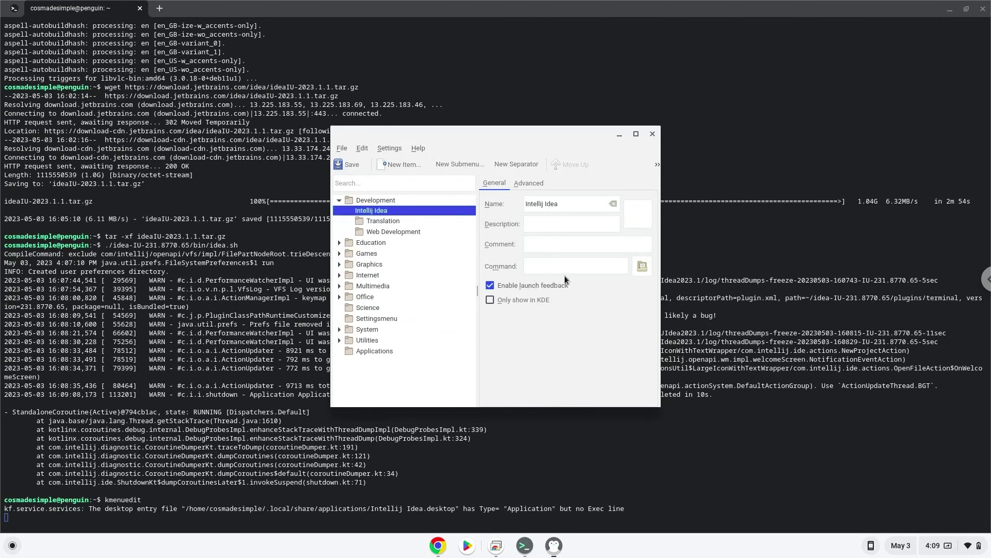
click(643, 266)
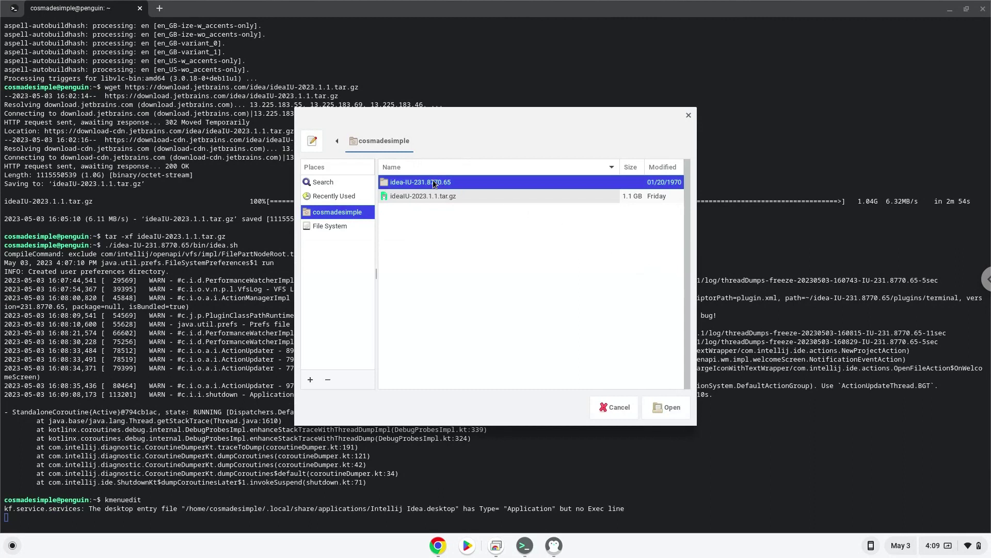
Step: Set the entry's command to idea-IU-231.8770.65/bin/idea.sh, save, and close KDE Menu Editor
double_click(433, 183)
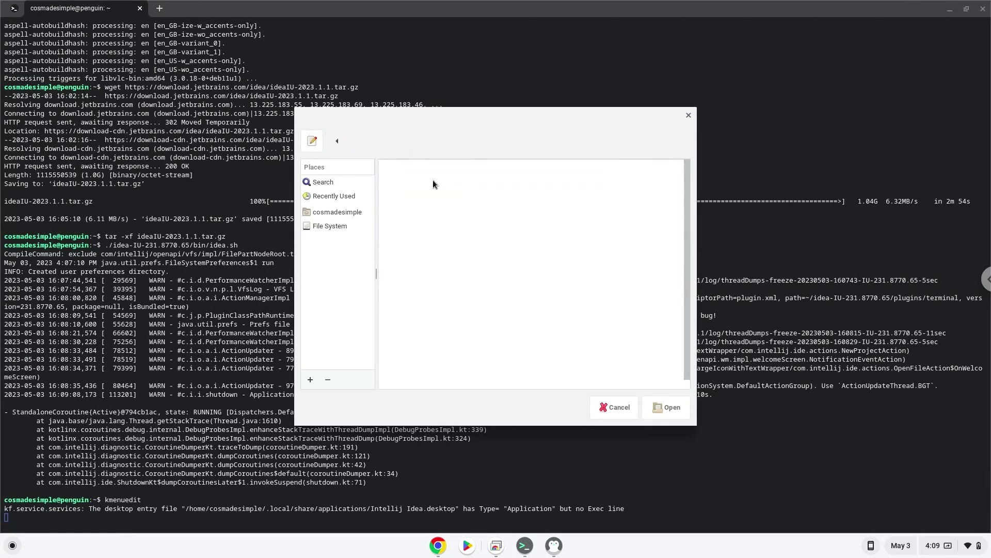
double_click(434, 183)
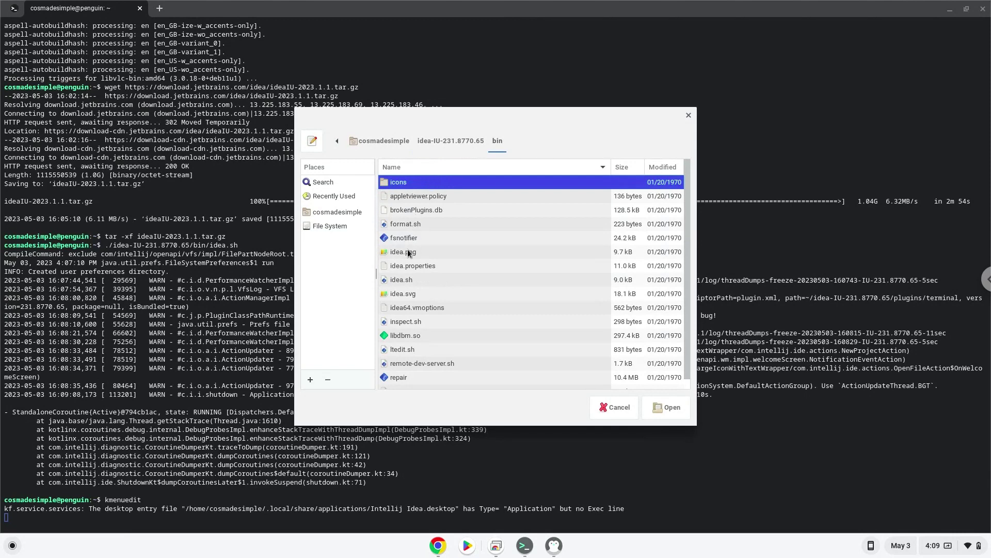
click(398, 282)
double_click(398, 281)
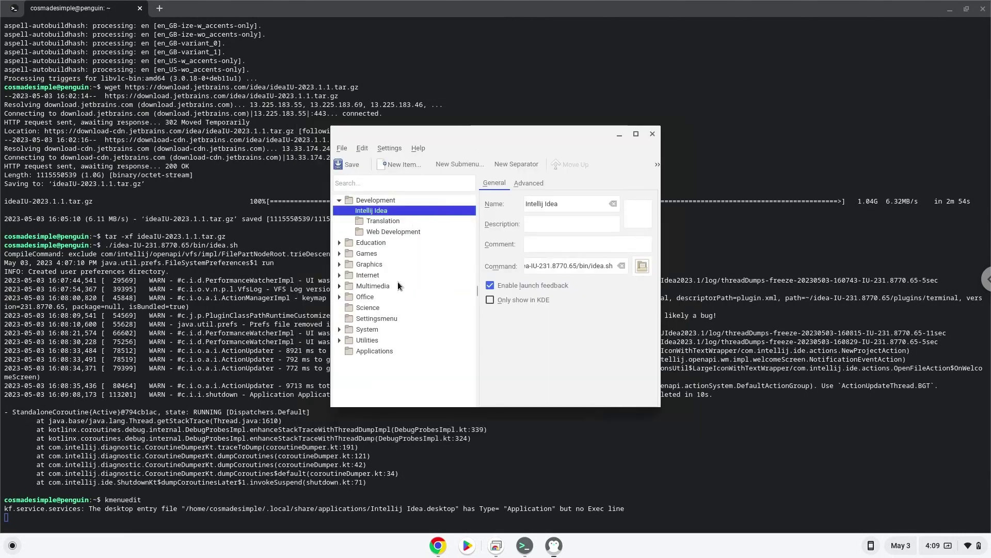
click(359, 166)
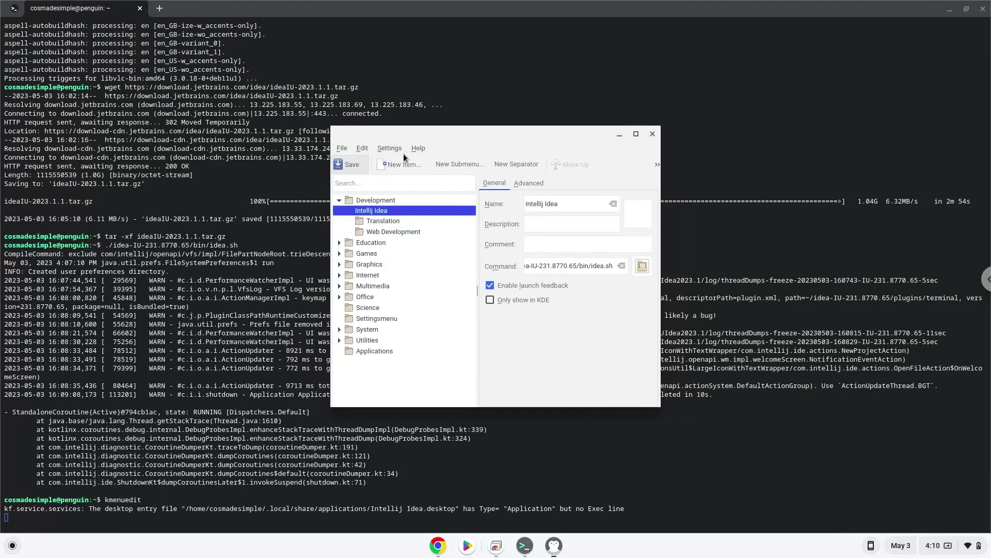
click(652, 136)
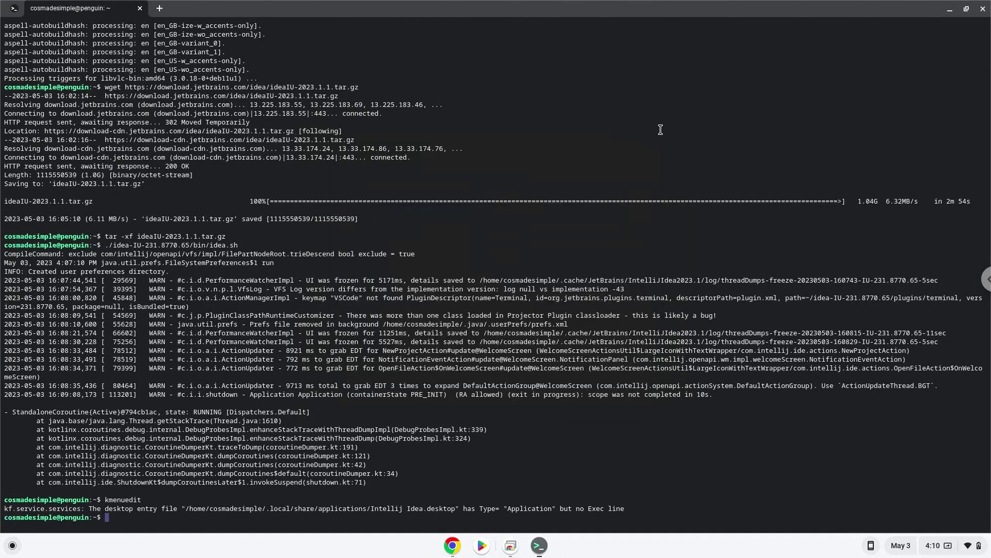
Step: Close the Linux terminal, confirming Leave, and minimize the Google Docs window
click(984, 9)
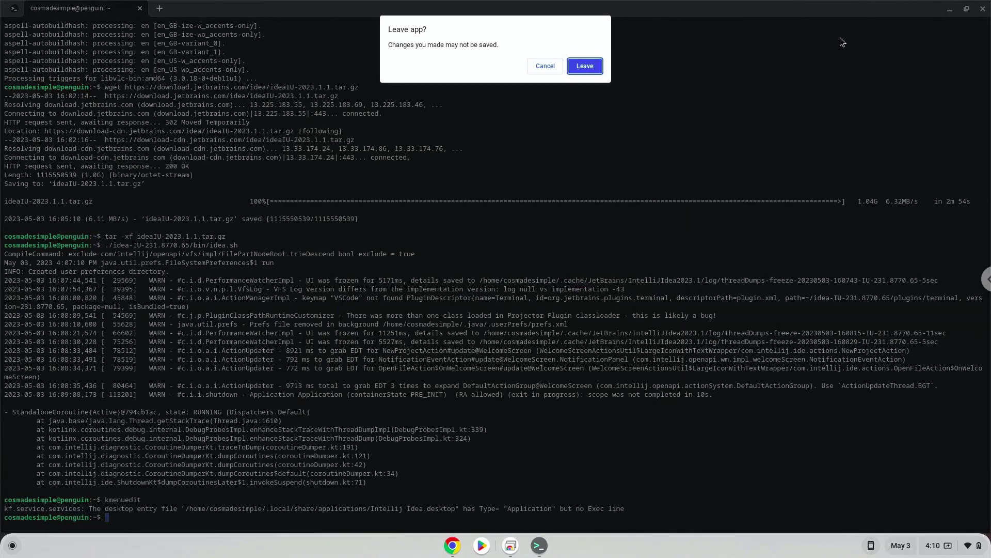
click(599, 64)
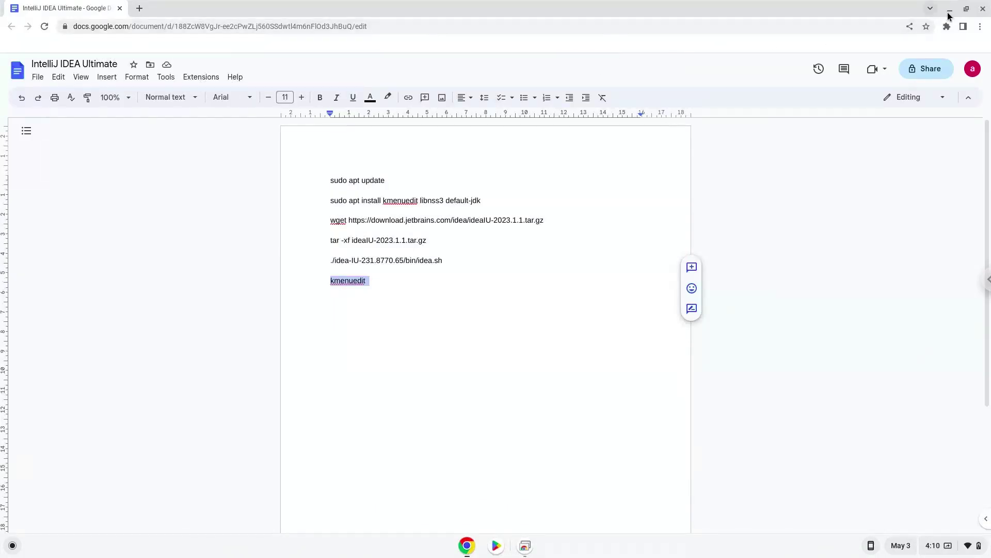
click(949, 9)
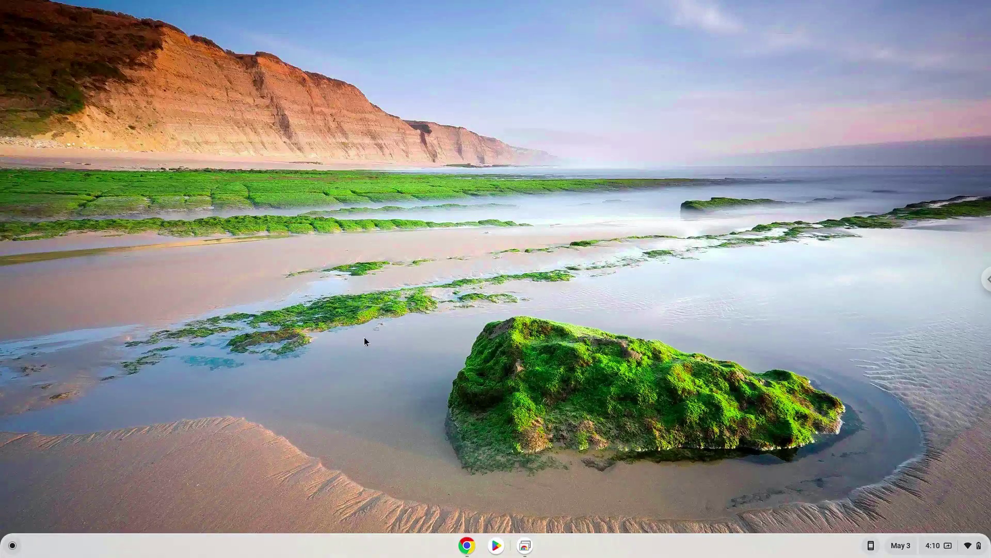
Step: Start the new Intellij Idea app from the ChromeOS Launcher
click(12, 545)
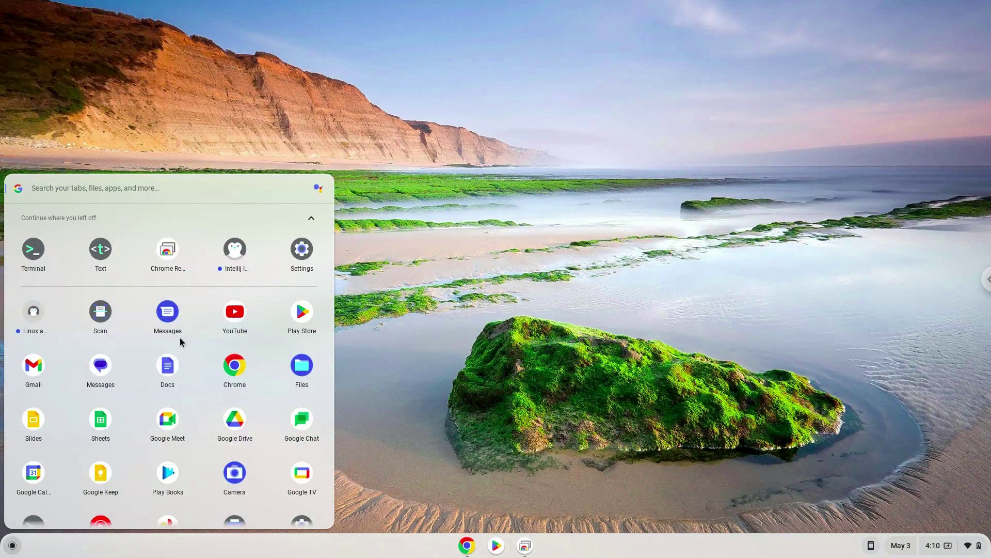
click(231, 254)
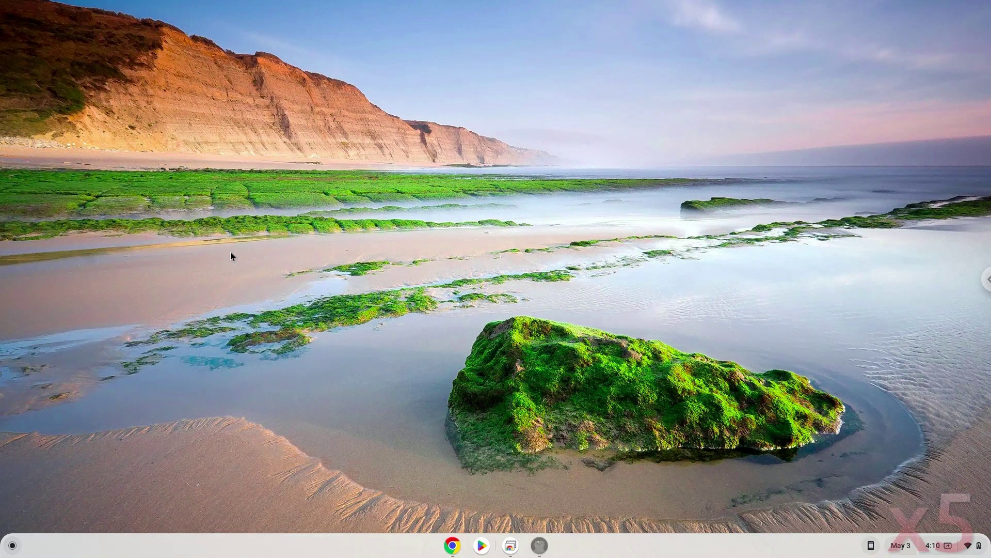